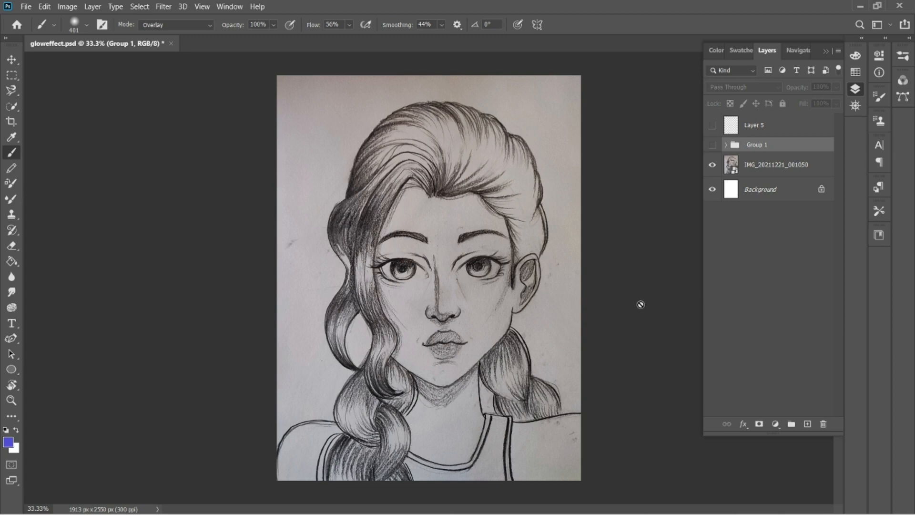
Step: Turn on the visibility of Group 1 to preview its artwork over the sketch
{"action": "left_click", "coordinate": [712, 145]}
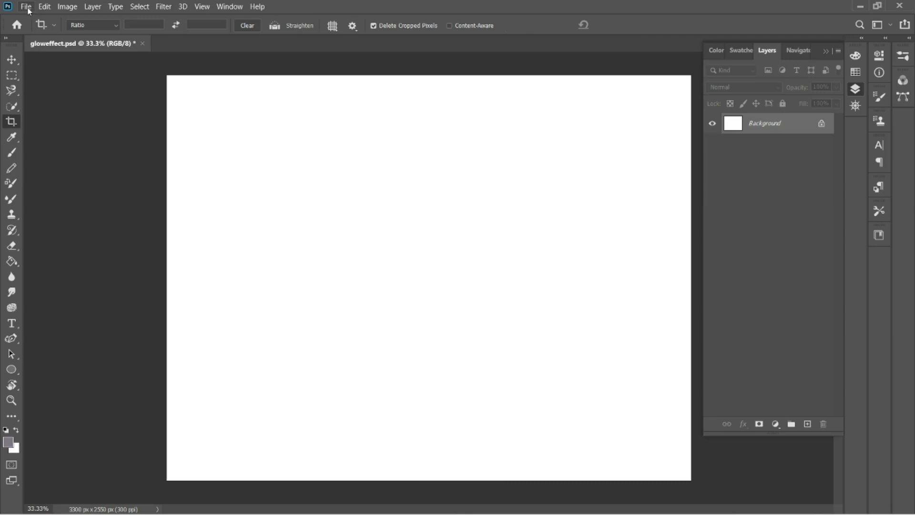
Step: Place IMG_20211221_001050 from Downloads as an embedded image, keeping its default size and position
{"action": "left_click", "coordinate": [26, 6]}
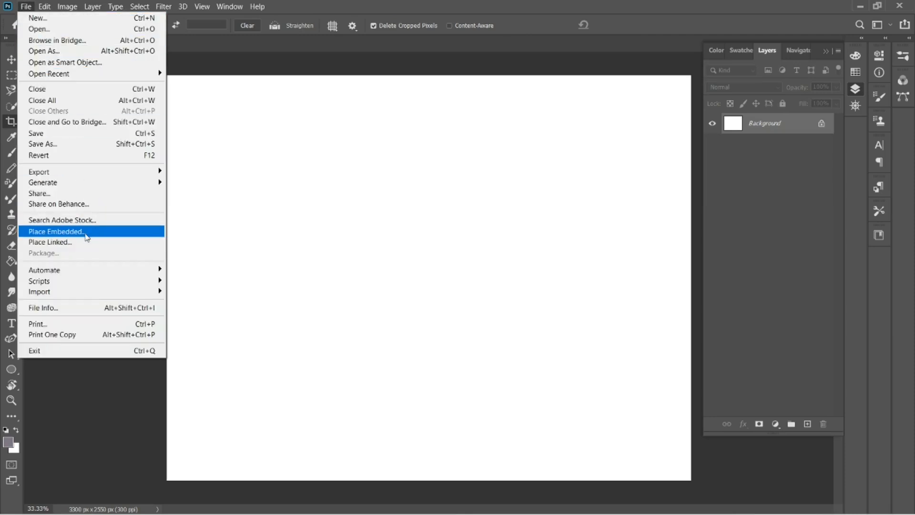
{"action": "left_click", "coordinate": [87, 232]}
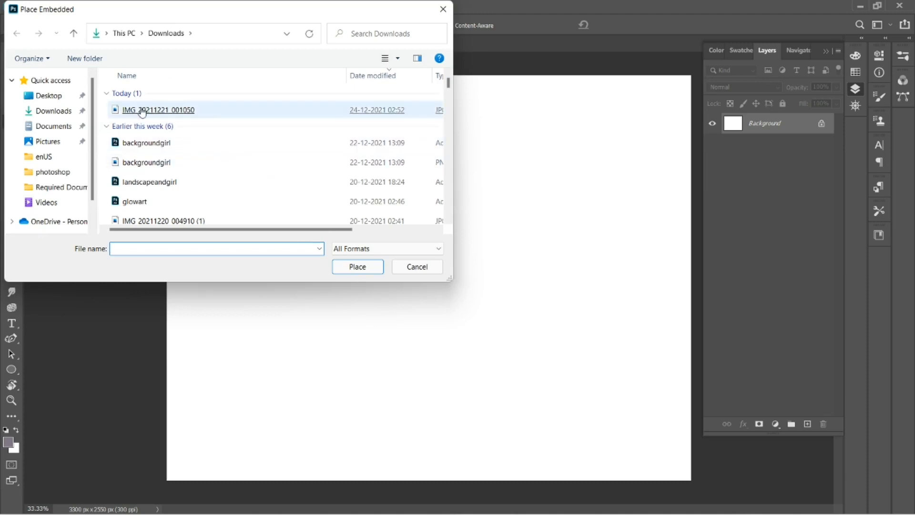
{"action": "double_click", "coordinate": [152, 113]}
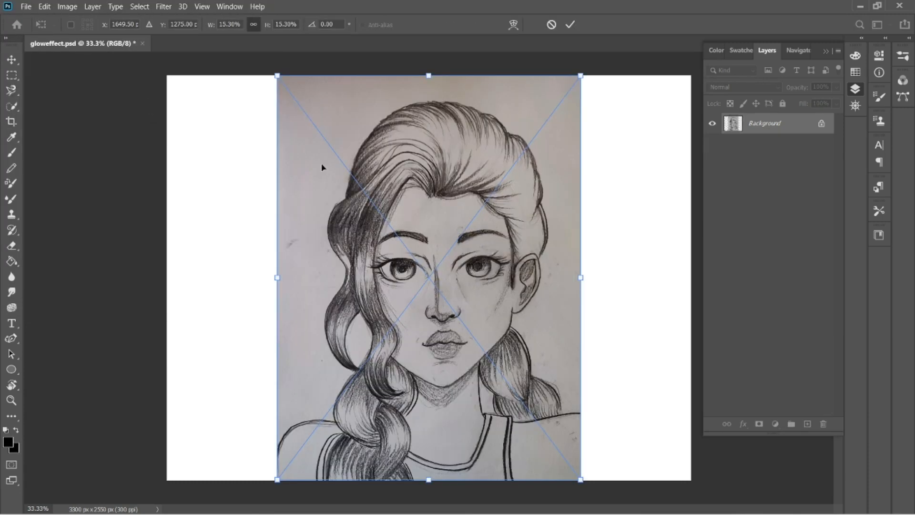
{"action": "left_click", "coordinate": [570, 24]}
Step: Crop both sides of the canvas to the edges of the placed portrait sketch
{"action": "key", "text": "c"}
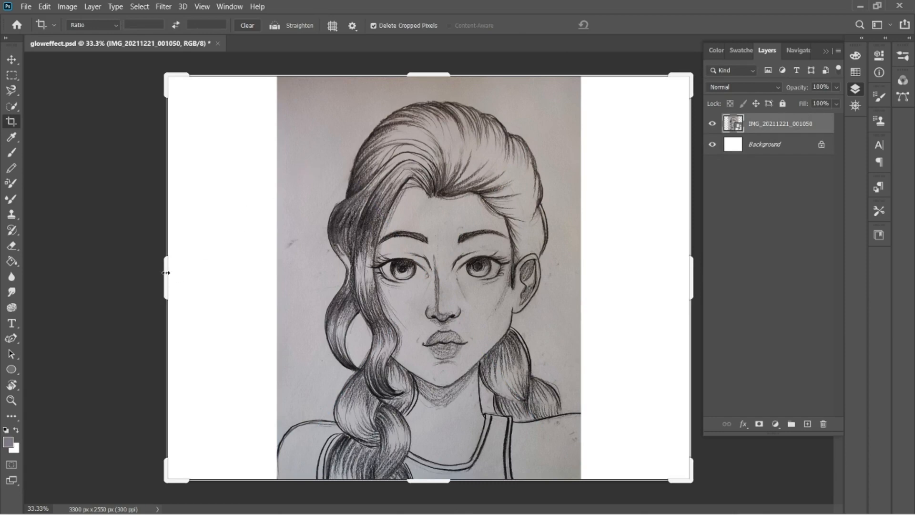
{"action": "left_click_drag", "start_coordinate": [167, 275], "coordinate": [223, 274]}
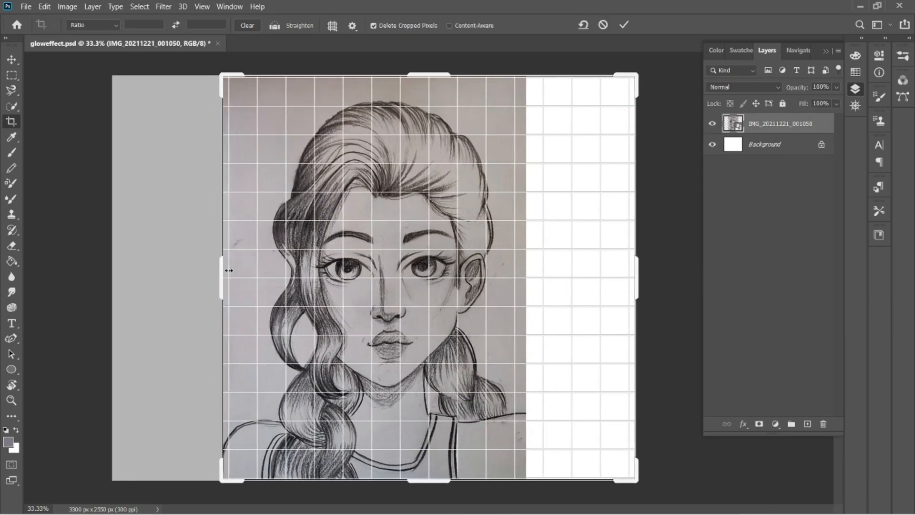
{"action": "left_click_drag", "start_coordinate": [636, 284], "coordinate": [578, 288]}
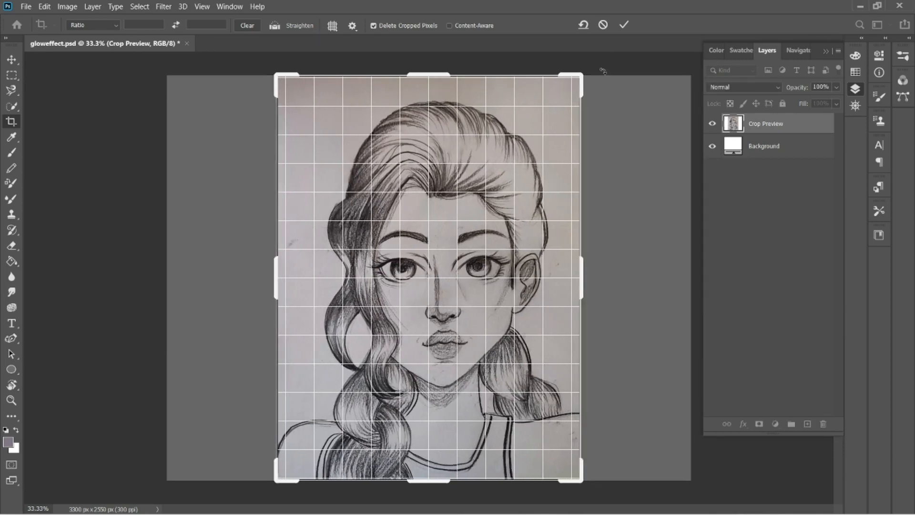
{"action": "left_click", "coordinate": [624, 25]}
Step: Create a new layer above the sketch and darken the eye outlines and eyelids with a black 14 px brush
{"action": "key", "text": "b"}
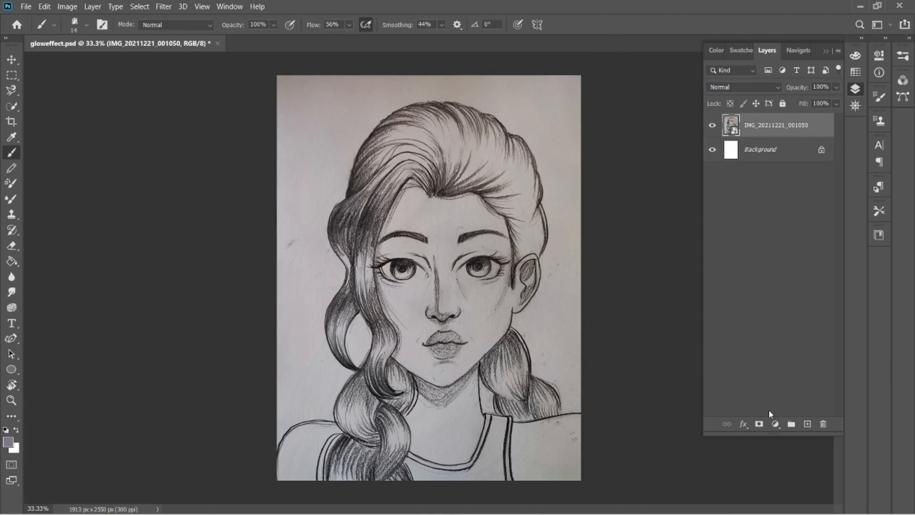
{"action": "key", "text": "ctrl+shift+alt+n"}
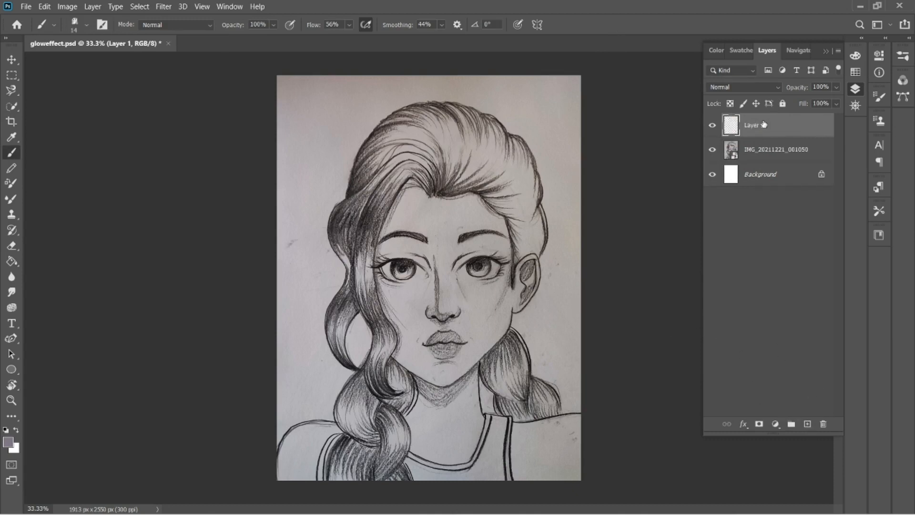
{"action": "left_click", "coordinate": [86, 24]}
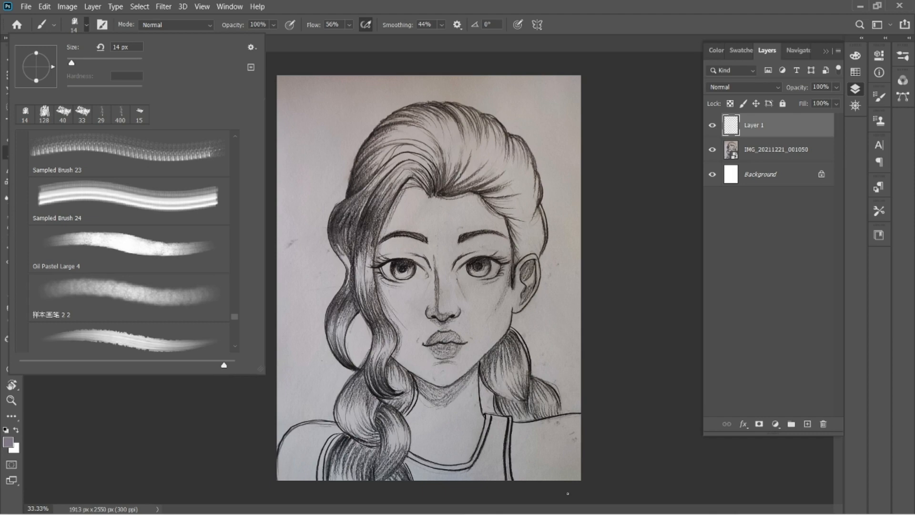
{"action": "key", "text": "ctrl+plus"}
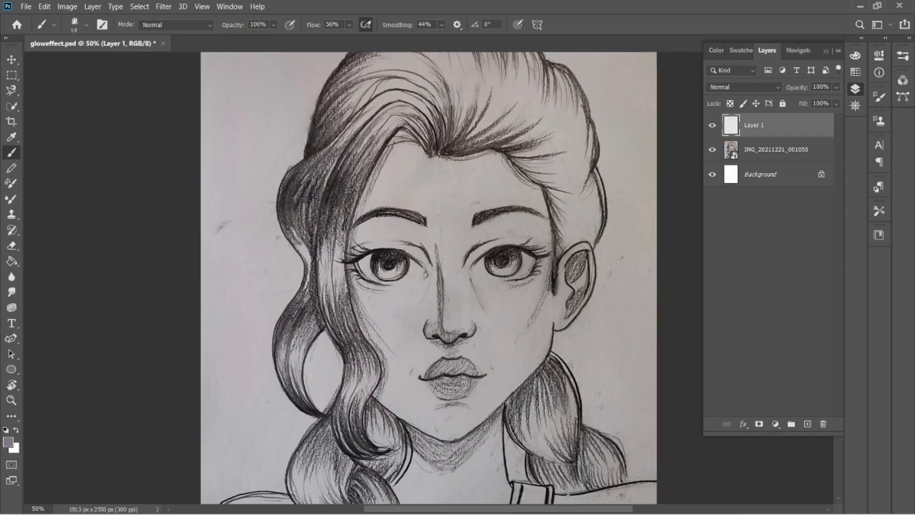
{"action": "key", "text": "d"}
{"action": "left_click_drag", "start_coordinate": [522, 253], "coordinate": [533, 273]}
{"action": "left_click_drag", "start_coordinate": [358, 258], "coordinate": [368, 275]}
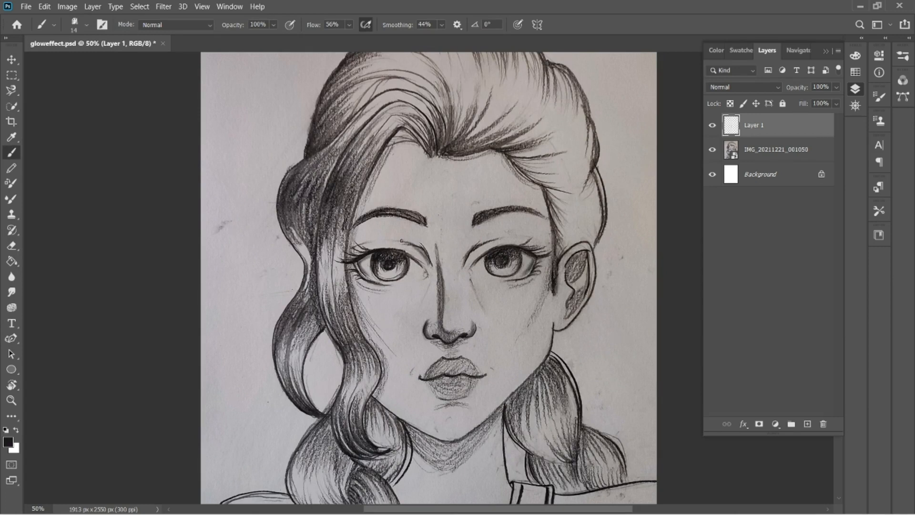
{"action": "mouse_move", "coordinate": [416, 247]}
{"action": "left_mouse_down"}
{"action": "mouse_move", "coordinate": [429, 265]}
{"action": "mouse_move", "coordinate": [423, 248]}
{"action": "left_mouse_up"}
{"action": "left_click_drag", "start_coordinate": [470, 250], "coordinate": [539, 241]}
{"action": "mouse_move", "coordinate": [374, 243]}
{"action": "left_mouse_down"}
{"action": "mouse_move", "coordinate": [352, 252]}
{"action": "mouse_move", "coordinate": [362, 276]}
{"action": "left_mouse_up"}
Step: Darken the shading of the ear, cheeks and lips, and strengthen both eyebrows
{"action": "mouse_move", "coordinate": [538, 260]}
{"action": "left_mouse_down"}
{"action": "mouse_move", "coordinate": [527, 276]}
{"action": "mouse_move", "coordinate": [586, 254]}
{"action": "left_mouse_up"}
{"action": "mouse_move", "coordinate": [583, 287]}
{"action": "left_mouse_down"}
{"action": "mouse_move", "coordinate": [567, 317]}
{"action": "mouse_move", "coordinate": [548, 281]}
{"action": "left_mouse_up"}
{"action": "left_click_drag", "start_coordinate": [356, 299], "coordinate": [378, 328]}
{"action": "mouse_move", "coordinate": [438, 364]}
{"action": "left_mouse_down"}
{"action": "mouse_move", "coordinate": [431, 374]}
{"action": "mouse_move", "coordinate": [469, 370]}
{"action": "mouse_move", "coordinate": [442, 393]}
{"action": "mouse_move", "coordinate": [474, 381]}
{"action": "left_mouse_up"}
{"action": "left_click_drag", "start_coordinate": [380, 220], "coordinate": [419, 211]}
{"action": "left_click_drag", "start_coordinate": [470, 225], "coordinate": [513, 209]}
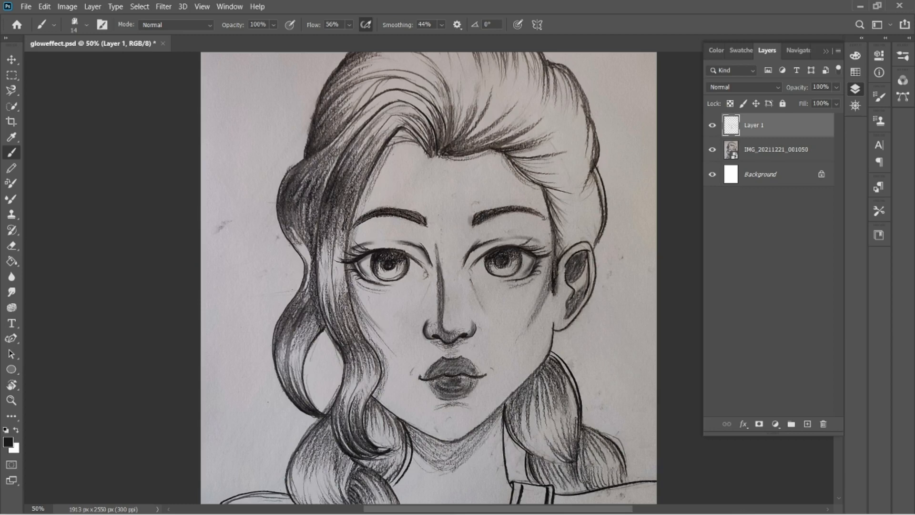
{"action": "left_click_drag", "start_coordinate": [397, 219], "coordinate": [422, 213]}
Step: Deepen the shading around the nose bridge and the hair strand framing the face
{"action": "mouse_move", "coordinate": [432, 269]}
{"action": "left_mouse_down"}
{"action": "mouse_move", "coordinate": [423, 281]}
{"action": "mouse_move", "coordinate": [418, 276]}
{"action": "left_mouse_up"}
{"action": "mouse_move", "coordinate": [467, 268]}
{"action": "left_mouse_down"}
{"action": "mouse_move", "coordinate": [472, 302]}
{"action": "mouse_move", "coordinate": [420, 304]}
{"action": "left_mouse_up"}
{"action": "left_click_drag", "start_coordinate": [390, 149], "coordinate": [352, 253]}
{"action": "mouse_move", "coordinate": [357, 211]}
{"action": "left_mouse_down"}
{"action": "mouse_move", "coordinate": [350, 258]}
{"action": "mouse_move", "coordinate": [383, 379]}
{"action": "mouse_move", "coordinate": [377, 398]}
{"action": "left_mouse_up"}
Step: Switch to an 18 px flat brush and redraw the contours of the long front hair strand in black
{"action": "left_click", "coordinate": [86, 25]}
{"action": "left_click", "coordinate": [138, 246]}
{"action": "left_click_drag", "start_coordinate": [331, 182], "coordinate": [316, 244]}
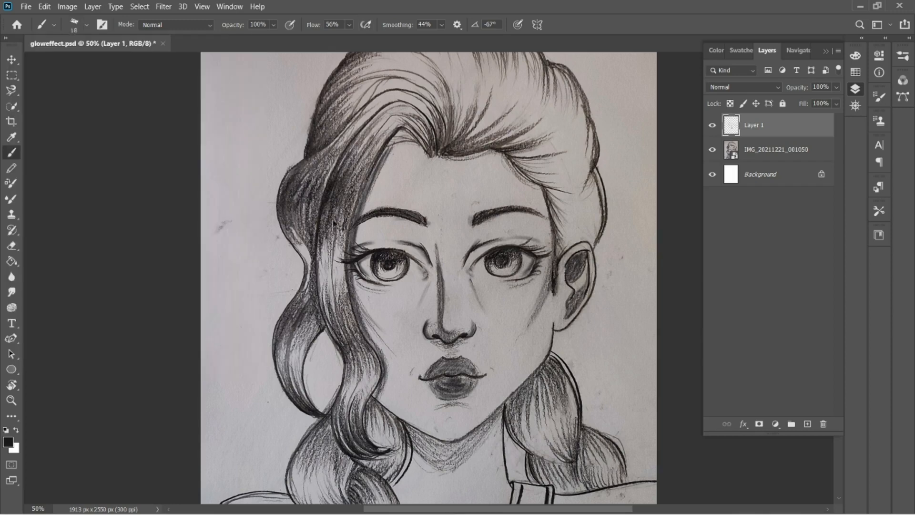
{"action": "mouse_move", "coordinate": [387, 110]}
{"action": "left_mouse_down"}
{"action": "mouse_move", "coordinate": [323, 218]}
{"action": "mouse_move", "coordinate": [318, 244]}
{"action": "left_mouse_up"}
{"action": "left_click_drag", "start_coordinate": [314, 262], "coordinate": [339, 344]}
{"action": "left_click_drag", "start_coordinate": [345, 356], "coordinate": [336, 437]}
{"action": "left_click_drag", "start_coordinate": [337, 439], "coordinate": [380, 455]}
{"action": "left_click_drag", "start_coordinate": [367, 357], "coordinate": [349, 430]}
Step: Darken the inner edge of the front strand and the outline of the loose outer curl on the left
{"action": "key", "text": "e"}
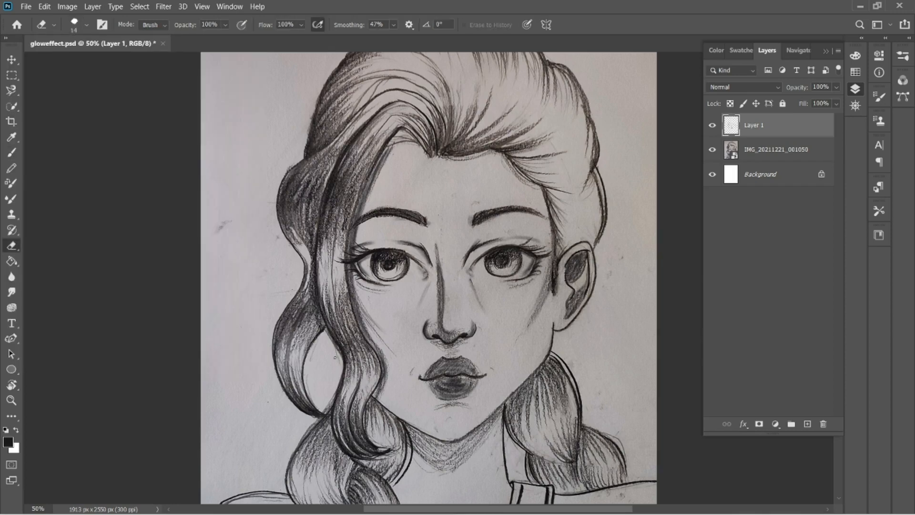
{"action": "key", "text": "b"}
{"action": "mouse_move", "coordinate": [342, 297]}
{"action": "left_mouse_down"}
{"action": "mouse_move", "coordinate": [355, 361]}
{"action": "mouse_move", "coordinate": [365, 342]}
{"action": "left_mouse_up"}
{"action": "mouse_move", "coordinate": [356, 159]}
{"action": "left_mouse_down"}
{"action": "mouse_move", "coordinate": [327, 234]}
{"action": "mouse_move", "coordinate": [346, 223]}
{"action": "left_mouse_up"}
{"action": "left_click_drag", "start_coordinate": [276, 367], "coordinate": [323, 418]}
{"action": "left_click_drag", "start_coordinate": [306, 262], "coordinate": [274, 354]}
{"action": "left_click_drag", "start_coordinate": [278, 198], "coordinate": [305, 261]}
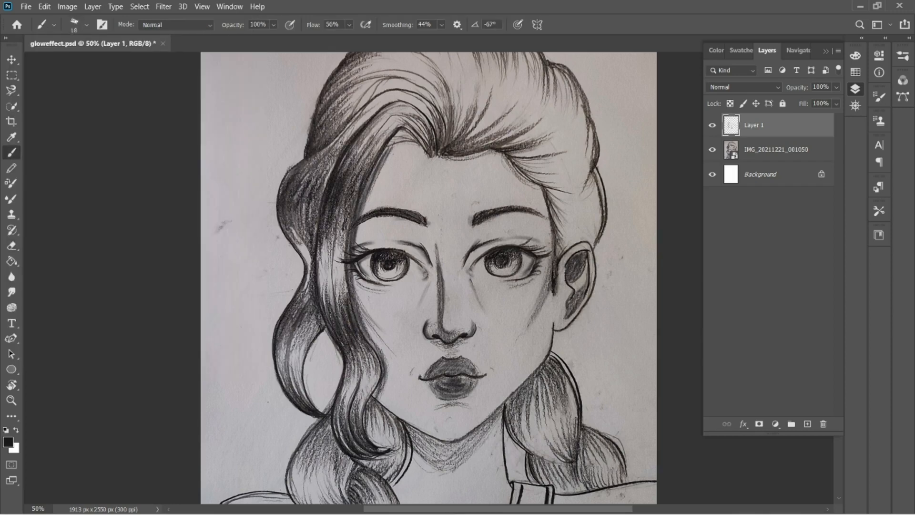
Step: Strengthen the hair lines sweeping from the parting to the upper left of the head
{"action": "left_click_drag", "start_coordinate": [331, 150], "coordinate": [279, 227]}
{"action": "left_click_drag", "start_coordinate": [370, 107], "coordinate": [284, 176]}
{"action": "left_click_drag", "start_coordinate": [352, 143], "coordinate": [358, 184]}
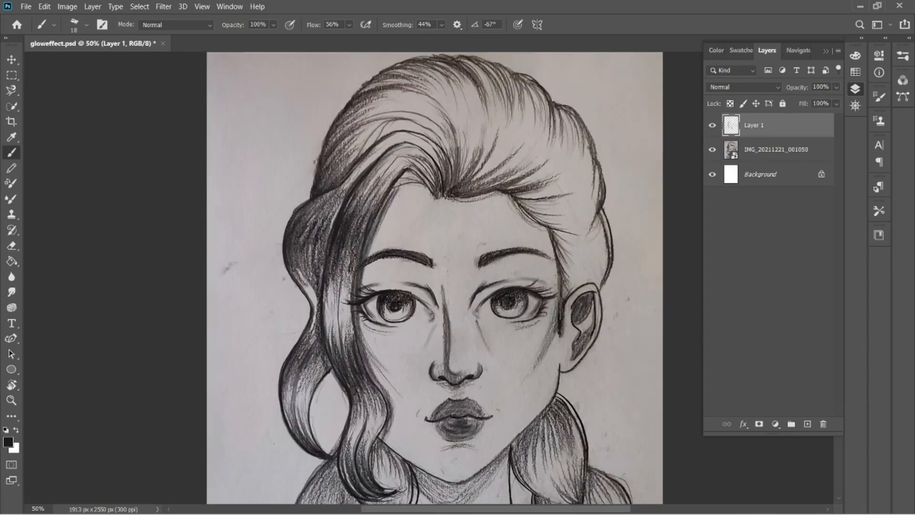
{"action": "left_click_drag", "start_coordinate": [369, 127], "coordinate": [312, 187]}
Step: Trace the outer hair outline in black from the upper left over the crown and down to the ear
{"action": "mouse_move", "coordinate": [320, 160]}
{"action": "left_mouse_down"}
{"action": "mouse_move", "coordinate": [343, 110]}
{"action": "mouse_move", "coordinate": [360, 105]}
{"action": "left_mouse_up"}
{"action": "mouse_move", "coordinate": [346, 102]}
{"action": "left_mouse_down"}
{"action": "mouse_move", "coordinate": [441, 58]}
{"action": "mouse_move", "coordinate": [515, 76]}
{"action": "mouse_move", "coordinate": [552, 102]}
{"action": "mouse_move", "coordinate": [562, 138]}
{"action": "left_mouse_up"}
{"action": "left_click_drag", "start_coordinate": [556, 105], "coordinate": [595, 155]}
{"action": "left_click_drag", "start_coordinate": [597, 161], "coordinate": [604, 208]}
{"action": "mouse_move", "coordinate": [603, 211]}
{"action": "left_mouse_down"}
{"action": "mouse_move", "coordinate": [612, 262]}
{"action": "mouse_move", "coordinate": [603, 281]}
{"action": "left_mouse_up"}
Step: Darken the hair at the parting and the hairline running down to the ear, undoing the misplaced stroke
{"action": "mouse_move", "coordinate": [452, 191]}
{"action": "left_mouse_down"}
{"action": "mouse_move", "coordinate": [493, 144]}
{"action": "mouse_move", "coordinate": [519, 151]}
{"action": "mouse_move", "coordinate": [498, 181]}
{"action": "left_mouse_up"}
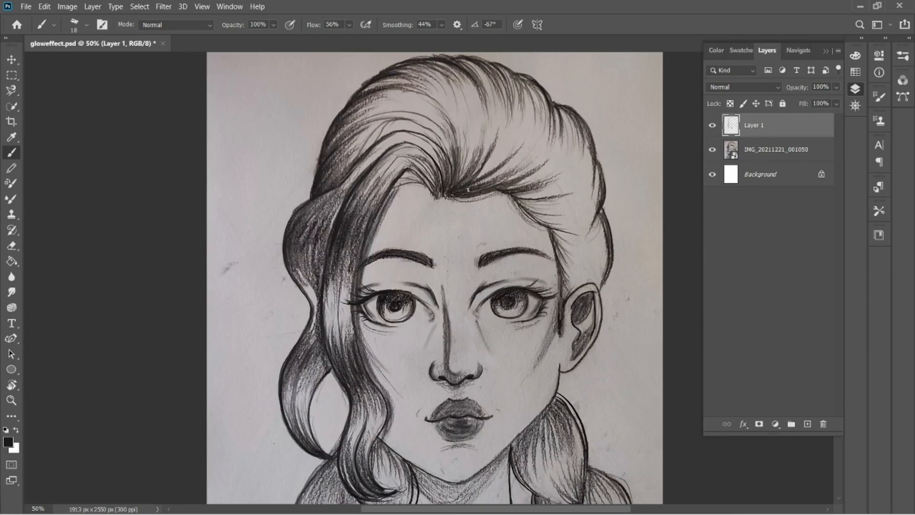
{"action": "left_click_drag", "start_coordinate": [457, 239], "coordinate": [443, 192]}
{"action": "mouse_move", "coordinate": [500, 153]}
{"action": "left_mouse_down"}
{"action": "mouse_move", "coordinate": [543, 146]}
{"action": "mouse_move", "coordinate": [532, 180]}
{"action": "left_mouse_up"}
{"action": "key", "text": "ctrl+z"}
{"action": "mouse_move", "coordinate": [511, 167]}
{"action": "left_mouse_down"}
{"action": "mouse_move", "coordinate": [548, 250]}
{"action": "mouse_move", "coordinate": [547, 273]}
{"action": "left_mouse_up"}
Step: Redraw the mouth line and its corners, the nostril, and the shadow under the lower lip in black
{"action": "left_click_drag", "start_coordinate": [387, 302], "coordinate": [399, 232]}
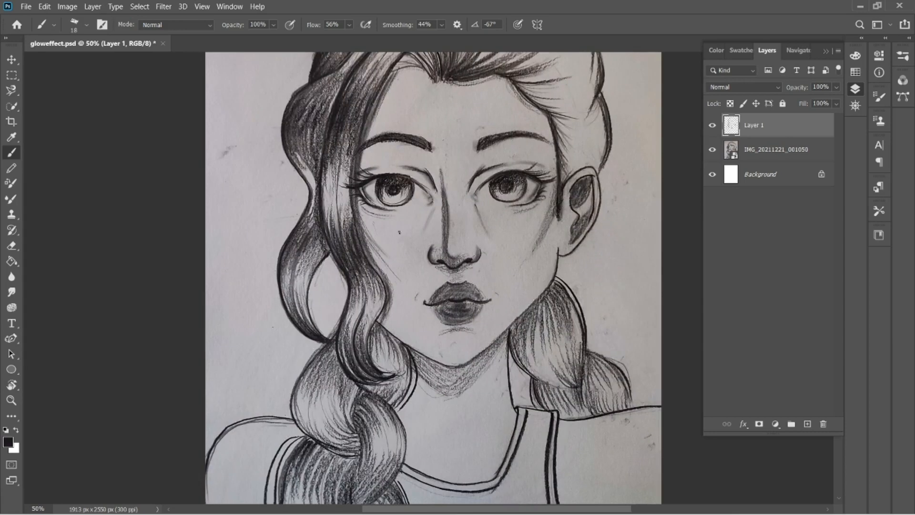
{"action": "left_click_drag", "start_coordinate": [423, 302], "coordinate": [447, 300]}
{"action": "left_click_drag", "start_coordinate": [465, 301], "coordinate": [499, 298]}
{"action": "key", "text": "ctrl+z"}
{"action": "left_click_drag", "start_coordinate": [417, 294], "coordinate": [414, 300]}
{"action": "mouse_move", "coordinate": [443, 269]}
{"action": "left_mouse_down"}
{"action": "mouse_move", "coordinate": [460, 271]}
{"action": "mouse_move", "coordinate": [449, 270]}
{"action": "left_mouse_up"}
{"action": "left_click_drag", "start_coordinate": [444, 332], "coordinate": [469, 329]}
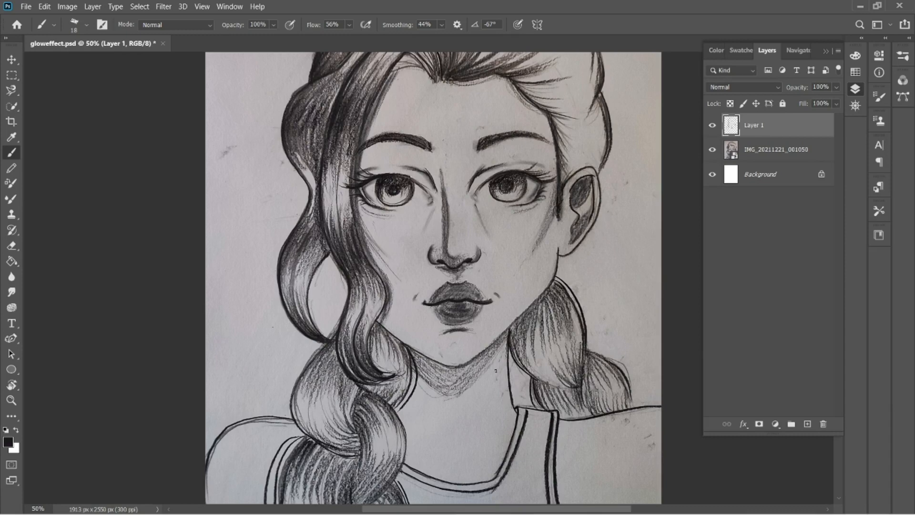
Step: Darken the jawline and the contour under the chin, undo the unwanted strokes, and save the file
{"action": "left_click_drag", "start_coordinate": [557, 253], "coordinate": [490, 350]}
{"action": "key", "text": "ctrl+z"}
{"action": "mouse_move", "coordinate": [386, 330]}
{"action": "left_mouse_down"}
{"action": "mouse_move", "coordinate": [410, 346]}
{"action": "mouse_move", "coordinate": [503, 336]}
{"action": "mouse_move", "coordinate": [541, 298]}
{"action": "left_mouse_up"}
{"action": "mouse_move", "coordinate": [412, 353]}
{"action": "left_mouse_down"}
{"action": "mouse_move", "coordinate": [454, 369]}
{"action": "mouse_move", "coordinate": [501, 343]}
{"action": "left_mouse_up"}
{"action": "left_click_drag", "start_coordinate": [302, 363], "coordinate": [301, 333]}
{"action": "key", "text": "ctrl+z"}
{"action": "key", "text": "ctrl+s"}
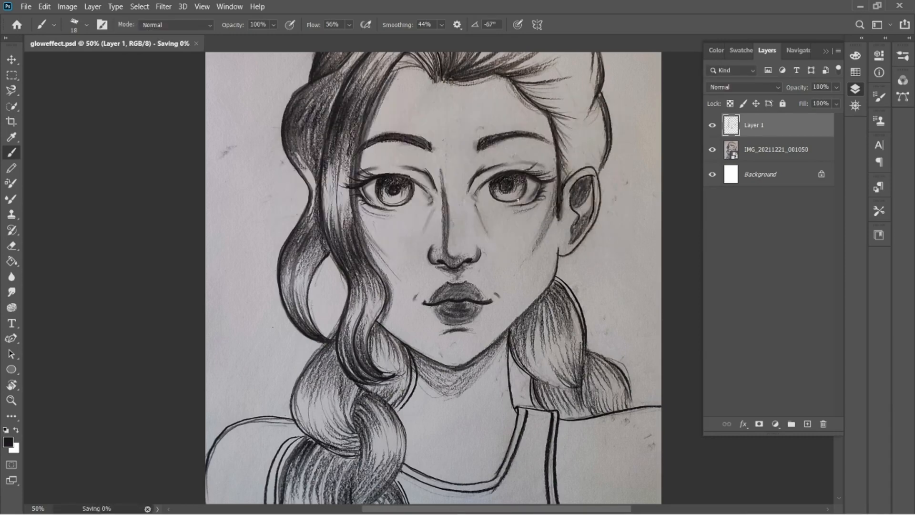
Step: Darken the lines of both braids, the neck and the chin, comparing the sketch with and without Layer 1
{"action": "left_click_drag", "start_coordinate": [326, 432], "coordinate": [328, 385]}
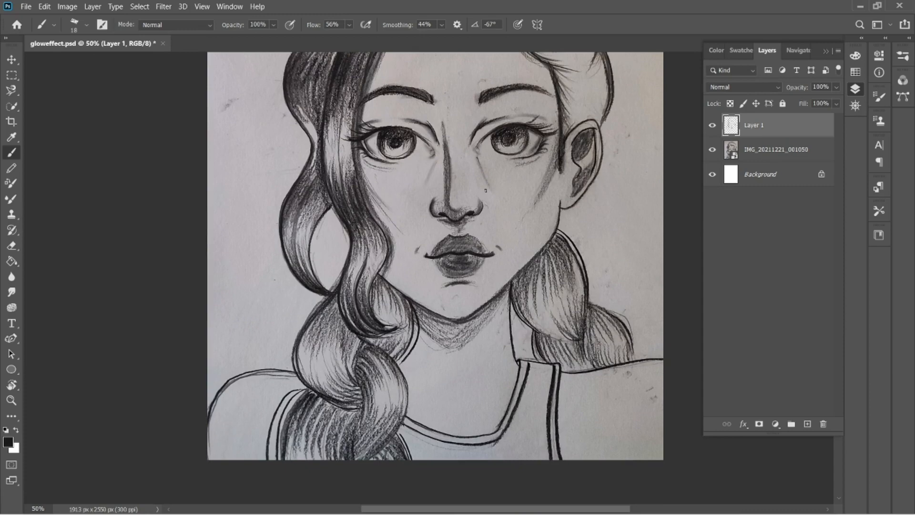
{"action": "key", "text": "ctrl+minus"}
{"action": "left_click", "coordinate": [712, 127]}
{"action": "left_click", "coordinate": [712, 128]}
{"action": "left_click_drag", "start_coordinate": [481, 359], "coordinate": [487, 382]}
{"action": "left_click_drag", "start_coordinate": [485, 357], "coordinate": [488, 374]}
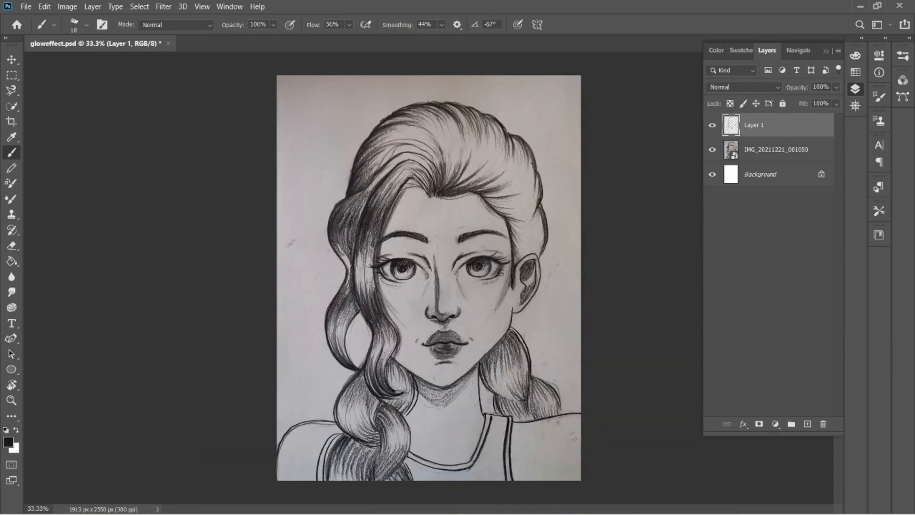
{"action": "left_click_drag", "start_coordinate": [512, 331], "coordinate": [560, 416]}
{"action": "mouse_move", "coordinate": [416, 382]}
{"action": "left_mouse_down"}
{"action": "mouse_move", "coordinate": [444, 398]}
{"action": "mouse_move", "coordinate": [478, 366]}
{"action": "left_mouse_up"}
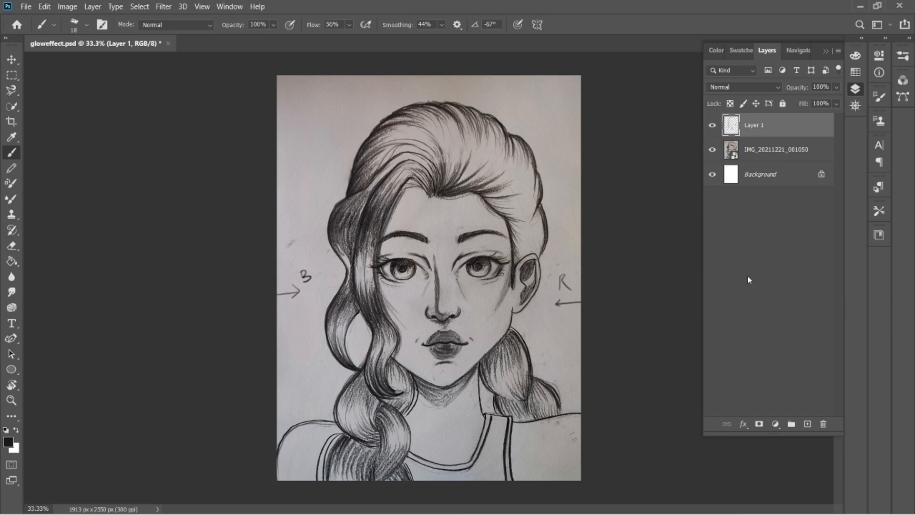
Step: Undo the arrow and letter annotations drawn on both sides of the portrait
{"action": "key", "text": "ctrl+z"}
{"action": "key", "text": "ctrl+z"}
{"action": "key", "text": "ctrl+z"}
Step: Set the foreground color to a light red
{"action": "left_click", "coordinate": [8, 441]}
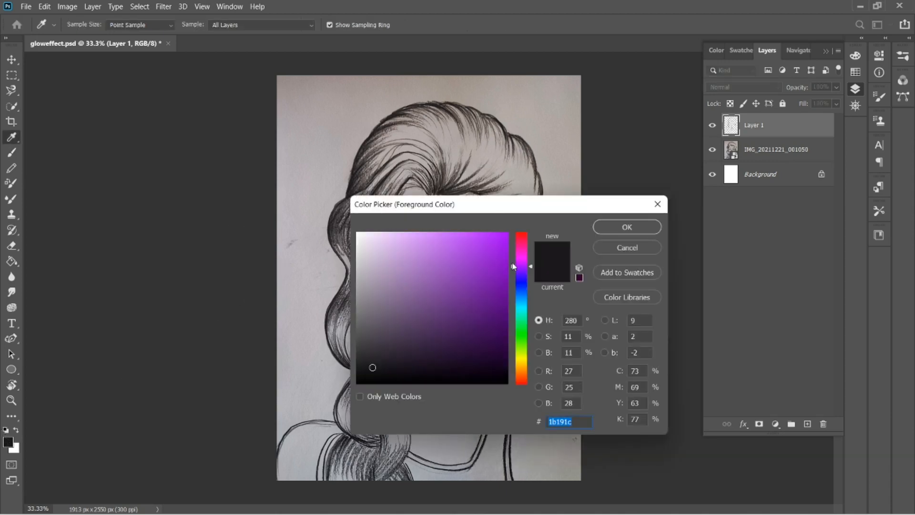
{"action": "left_click_drag", "start_coordinate": [515, 266], "coordinate": [515, 241]}
{"action": "left_click", "coordinate": [596, 231]}
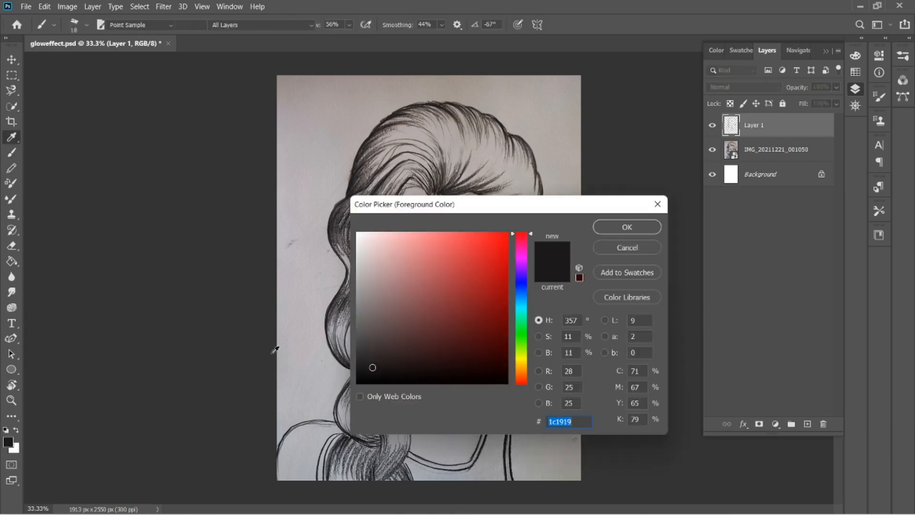
{"action": "left_click", "coordinate": [460, 241]}
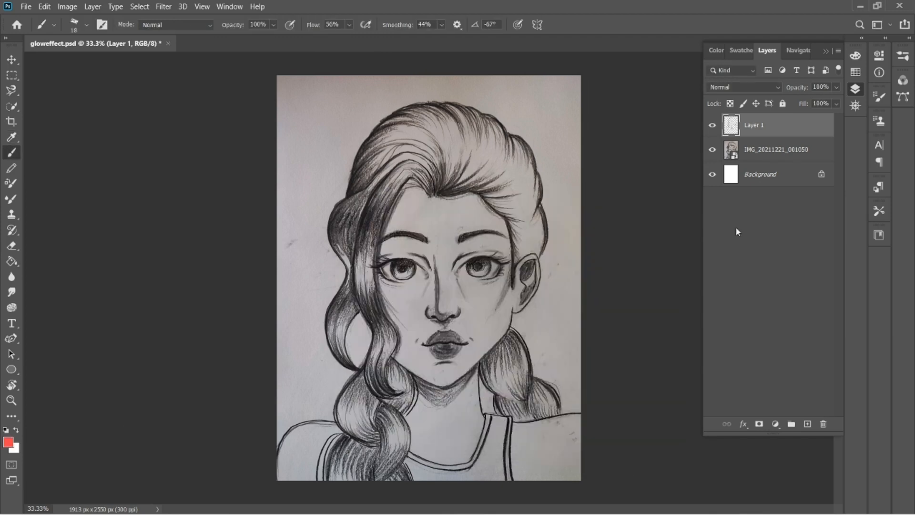
Step: Create a new layer and paint red rim light on the ear and the right edge of the lips
{"action": "left_click", "coordinate": [807, 424]}
{"action": "mouse_move", "coordinate": [536, 256]}
{"action": "left_mouse_down"}
{"action": "mouse_move", "coordinate": [515, 312]}
{"action": "mouse_move", "coordinate": [533, 295]}
{"action": "left_mouse_up"}
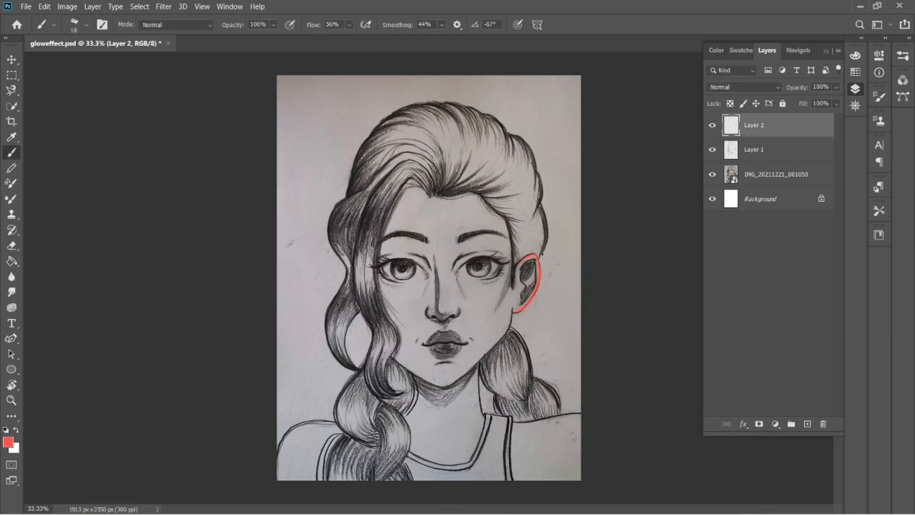
{"action": "mouse_move", "coordinate": [511, 328]}
{"action": "left_mouse_down"}
{"action": "mouse_move", "coordinate": [535, 381]}
{"action": "mouse_move", "coordinate": [563, 409]}
{"action": "mouse_move", "coordinate": [513, 335]}
{"action": "left_mouse_up"}
{"action": "left_click_drag", "start_coordinate": [522, 280], "coordinate": [525, 288]}
{"action": "left_click_drag", "start_coordinate": [461, 347], "coordinate": [456, 356]}
Step: Enlarge the brush to 44 px and paint red rim light along the right jaw, cheek and outer hair edge
{"action": "left_click", "coordinate": [86, 25]}
{"action": "left_click_drag", "start_coordinate": [72, 61], "coordinate": [82, 61]}
{"action": "left_click_drag", "start_coordinate": [511, 310], "coordinate": [443, 386]}
{"action": "left_click_drag", "start_coordinate": [511, 272], "coordinate": [493, 310]}
{"action": "left_click_drag", "start_coordinate": [541, 208], "coordinate": [541, 256]}
{"action": "left_click_drag", "start_coordinate": [536, 173], "coordinate": [540, 204]}
{"action": "mouse_move", "coordinate": [513, 136]}
{"action": "left_mouse_down"}
{"action": "mouse_move", "coordinate": [535, 185]}
{"action": "mouse_move", "coordinate": [530, 154]}
{"action": "left_mouse_up"}
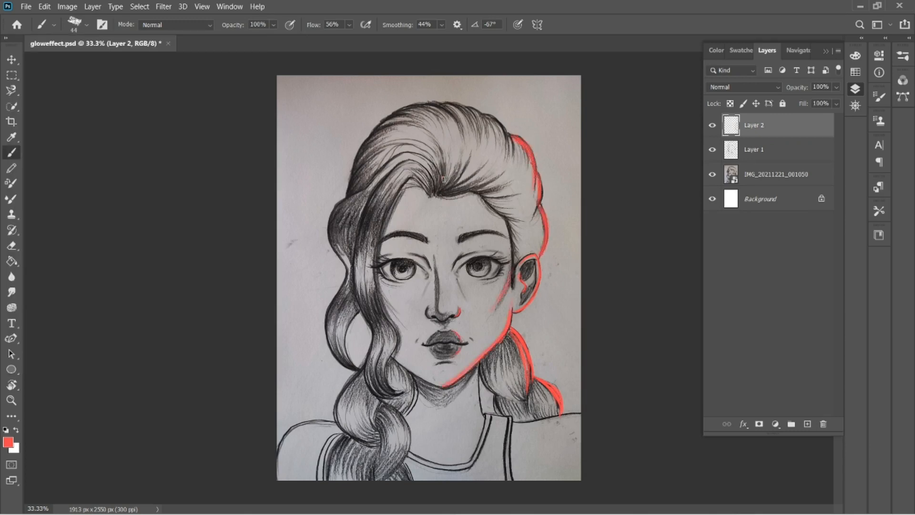
Step: Paint red highlights into the hair parting, beside the ear, on the right hair edge and in the right iris
{"action": "left_click_drag", "start_coordinate": [443, 164], "coordinate": [434, 195]}
{"action": "left_click_drag", "start_coordinate": [429, 170], "coordinate": [440, 195]}
{"action": "left_click_drag", "start_coordinate": [518, 263], "coordinate": [510, 281]}
{"action": "key", "text": "z"}
{"action": "key", "text": "b"}
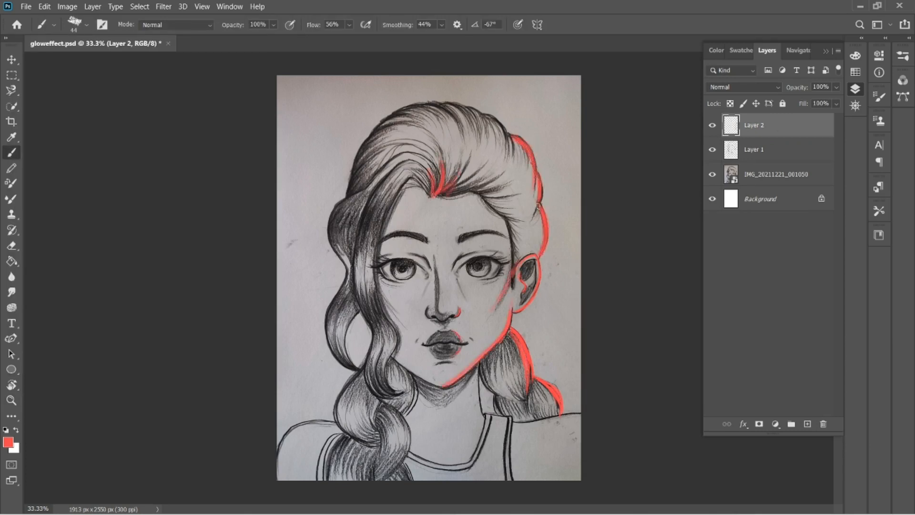
{"action": "left_click_drag", "start_coordinate": [542, 180], "coordinate": [534, 214]}
{"action": "mouse_move", "coordinate": [487, 259]}
{"action": "left_mouse_down"}
{"action": "mouse_move", "coordinate": [486, 275]}
{"action": "mouse_move", "coordinate": [489, 263]}
{"action": "left_mouse_up"}
Step: Paint red rim light along the right side of the neck, the top's strap and the right shoulder
{"action": "key", "text": "e"}
{"action": "key", "text": "b"}
{"action": "mouse_move", "coordinate": [477, 362]}
{"action": "left_mouse_down"}
{"action": "mouse_move", "coordinate": [480, 421]}
{"action": "mouse_move", "coordinate": [512, 419]}
{"action": "left_mouse_up"}
{"action": "left_click_drag", "start_coordinate": [512, 418], "coordinate": [509, 461]}
{"action": "left_click_drag", "start_coordinate": [513, 423], "coordinate": [581, 416]}
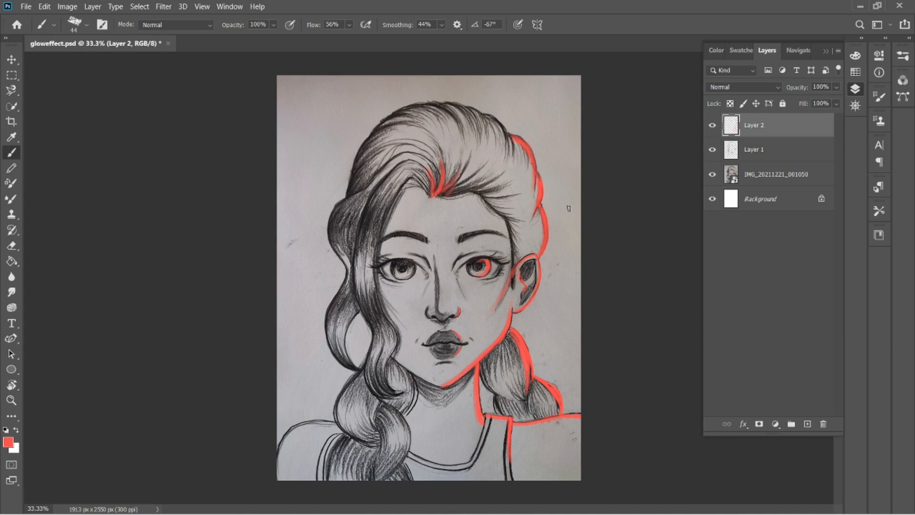
Step: Set the foreground color to a light sky blue
{"action": "left_click", "coordinate": [8, 442]}
{"action": "left_click_drag", "start_coordinate": [523, 276], "coordinate": [524, 305]}
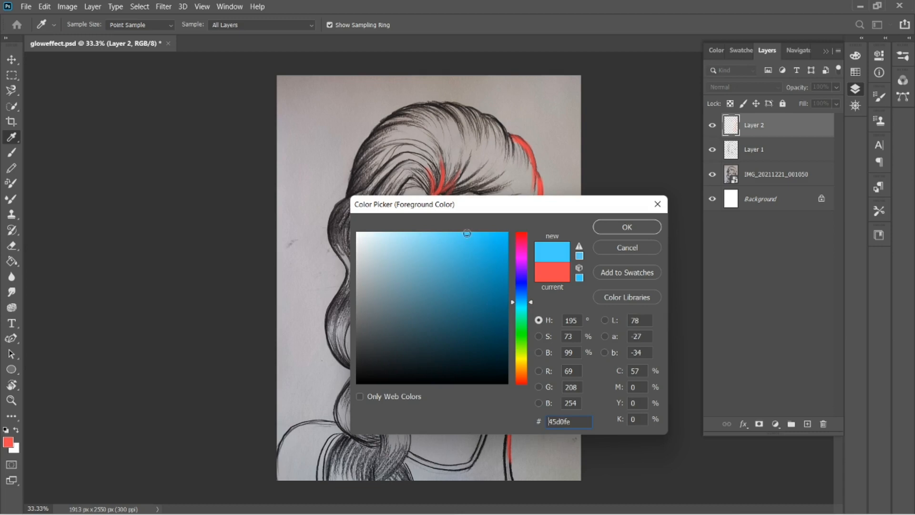
{"action": "left_click_drag", "start_coordinate": [467, 233], "coordinate": [459, 232]}
{"action": "left_click", "coordinate": [620, 230]}
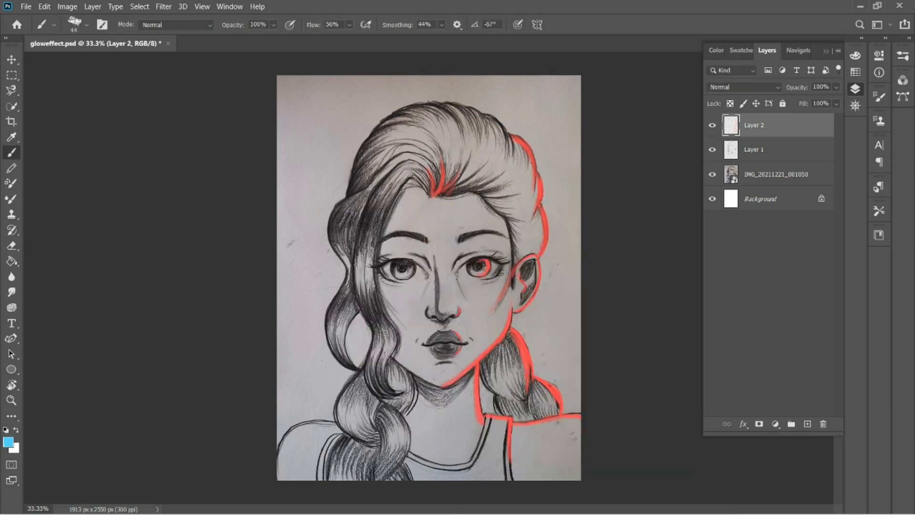
Step: Create a new layer and paint blue rim light along the left edge of the long front hair strand
{"action": "key", "text": "ctrl+shift+alt+n"}
{"action": "left_click_drag", "start_coordinate": [368, 319], "coordinate": [376, 186]}
{"action": "mouse_move", "coordinate": [355, 368]}
{"action": "left_mouse_down"}
{"action": "mouse_move", "coordinate": [334, 345]}
{"action": "mouse_move", "coordinate": [328, 295]}
{"action": "mouse_move", "coordinate": [334, 210]}
{"action": "mouse_move", "coordinate": [362, 193]}
{"action": "left_mouse_up"}
{"action": "left_click_drag", "start_coordinate": [368, 318], "coordinate": [385, 397]}
{"action": "left_click_drag", "start_coordinate": [370, 196], "coordinate": [388, 175]}
Step: Paint blue rim light along the outer left hair outline, the left braid, the strap and the shoulder
{"action": "mouse_move", "coordinate": [352, 195]}
{"action": "left_mouse_down"}
{"action": "mouse_move", "coordinate": [377, 178]}
{"action": "mouse_move", "coordinate": [364, 164]}
{"action": "left_mouse_up"}
{"action": "left_click_drag", "start_coordinate": [336, 204], "coordinate": [346, 265]}
{"action": "mouse_move", "coordinate": [364, 140]}
{"action": "left_mouse_down"}
{"action": "mouse_move", "coordinate": [351, 176]}
{"action": "mouse_move", "coordinate": [383, 123]}
{"action": "left_mouse_up"}
{"action": "mouse_move", "coordinate": [363, 366]}
{"action": "left_mouse_down"}
{"action": "mouse_move", "coordinate": [337, 420]}
{"action": "mouse_move", "coordinate": [367, 445]}
{"action": "mouse_move", "coordinate": [325, 478]}
{"action": "left_mouse_up"}
{"action": "left_click_drag", "start_coordinate": [336, 420], "coordinate": [279, 456]}
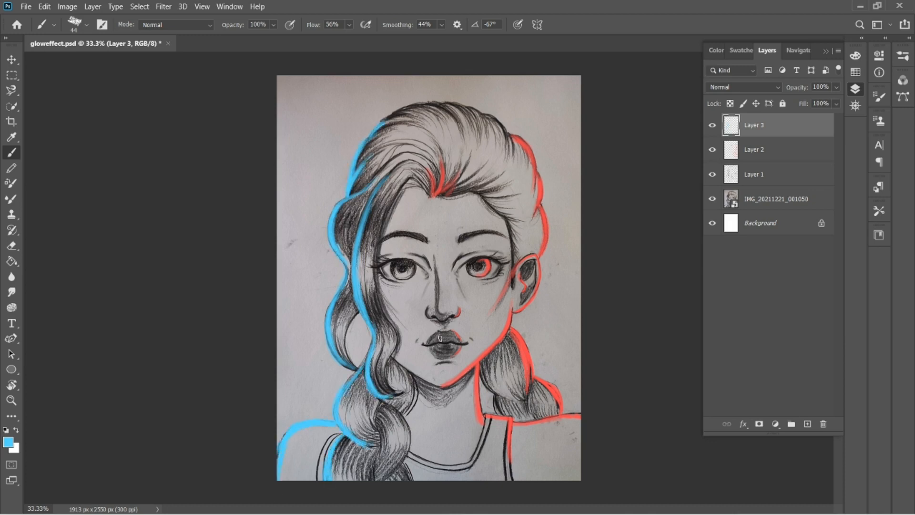
Step: Paint blue light on the left side of the lips and down the nose bridge, and save the file
{"action": "left_click_drag", "start_coordinate": [431, 348], "coordinate": [437, 357]}
{"action": "left_click_drag", "start_coordinate": [435, 271], "coordinate": [442, 316]}
{"action": "left_click_drag", "start_coordinate": [436, 265], "coordinate": [445, 321]}
{"action": "key", "text": "e"}
{"action": "key", "text": "b"}
{"action": "left_click_drag", "start_coordinate": [437, 268], "coordinate": [438, 302]}
{"action": "key", "text": "e"}
{"action": "key", "text": "ctrl+s"}
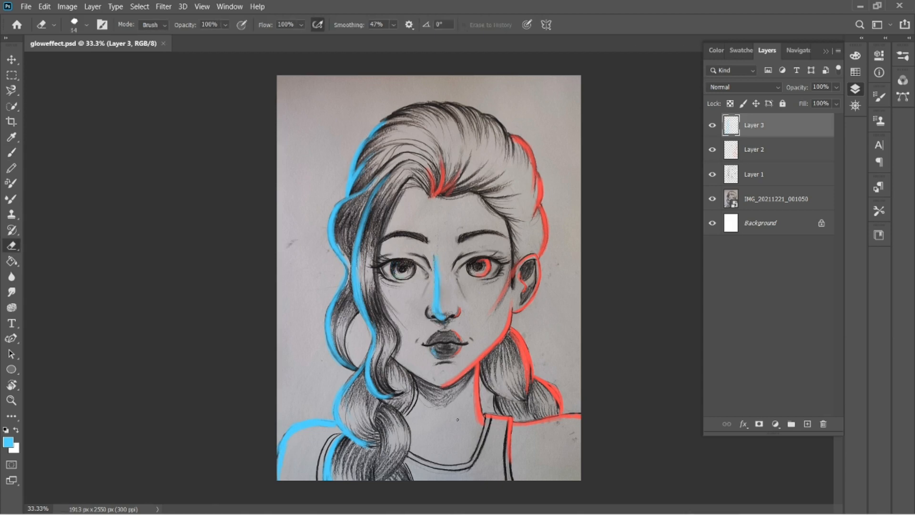
Step: Paint blue rim light along the lower left edge of the chin up to the red jaw light
{"action": "key", "text": "b"}
{"action": "left_click_drag", "start_coordinate": [428, 380], "coordinate": [448, 387]}
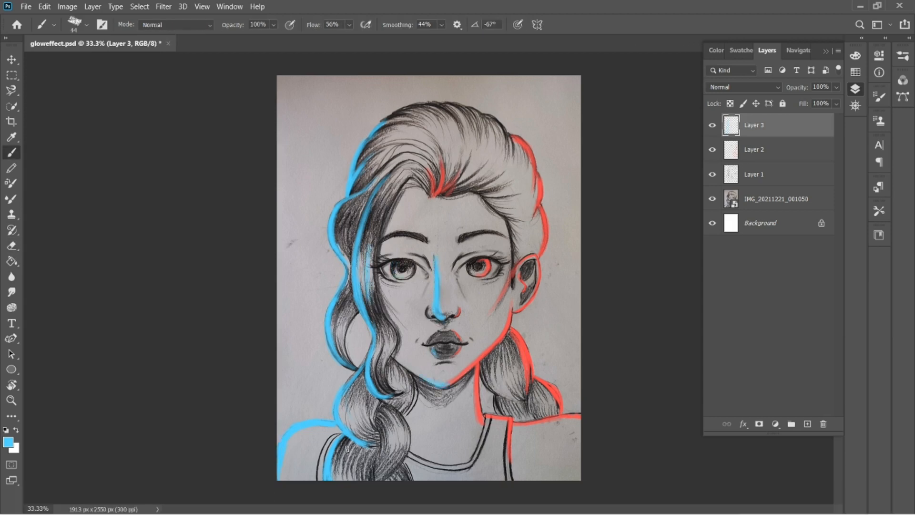
Step: With a 55 px Soft Round Pressure Opacity and Flow brush, paint soft blue glow along the left hair strands, braid, strap and shoulder
{"action": "key", "text": "comma"}
{"action": "left_click", "coordinate": [86, 25]}
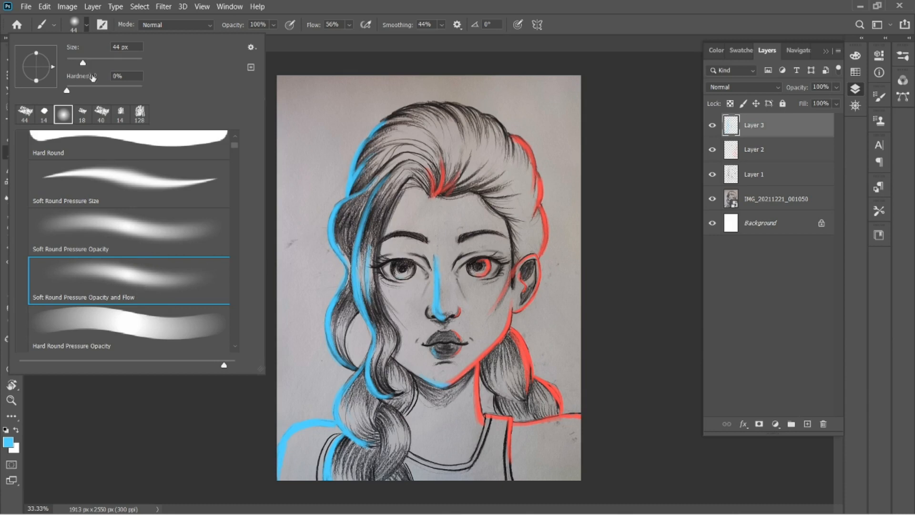
{"action": "left_click_drag", "start_coordinate": [83, 63], "coordinate": [87, 63]}
{"action": "left_click", "coordinate": [268, 231]}
{"action": "left_click_drag", "start_coordinate": [352, 202], "coordinate": [342, 251]}
{"action": "mouse_move", "coordinate": [349, 270]}
{"action": "left_mouse_down"}
{"action": "mouse_move", "coordinate": [335, 319]}
{"action": "mouse_move", "coordinate": [343, 358]}
{"action": "left_mouse_up"}
{"action": "mouse_move", "coordinate": [376, 193]}
{"action": "left_mouse_down"}
{"action": "mouse_move", "coordinate": [379, 340]}
{"action": "mouse_move", "coordinate": [390, 395]}
{"action": "left_mouse_up"}
{"action": "left_click_drag", "start_coordinate": [361, 372], "coordinate": [343, 407]}
{"action": "mouse_move", "coordinate": [348, 425]}
{"action": "left_mouse_down"}
{"action": "mouse_move", "coordinate": [367, 444]}
{"action": "mouse_move", "coordinate": [334, 474]}
{"action": "left_mouse_up"}
{"action": "left_click_drag", "start_coordinate": [284, 448], "coordinate": [326, 427]}
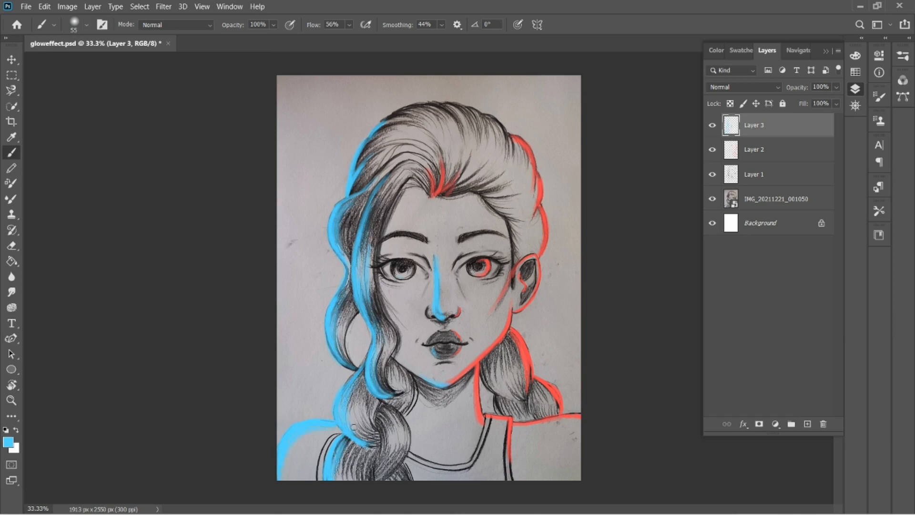
Step: Add soft blue glow to the upper left hair, nose bridge, chin, lower lip and the left iris
{"action": "left_click_drag", "start_coordinate": [351, 194], "coordinate": [368, 165]}
{"action": "left_click_drag", "start_coordinate": [385, 125], "coordinate": [356, 170]}
{"action": "left_click_drag", "start_coordinate": [434, 269], "coordinate": [432, 299]}
{"action": "left_click_drag", "start_coordinate": [422, 376], "coordinate": [446, 382]}
{"action": "left_click_drag", "start_coordinate": [436, 364], "coordinate": [446, 362]}
{"action": "left_click", "coordinate": [397, 268]}
Step: Sample the red rim light color and paint soft red glow along the right hair edge, right braid, neck and right shoulder
{"action": "left_click", "coordinate": [487, 338], "text": "alt"}
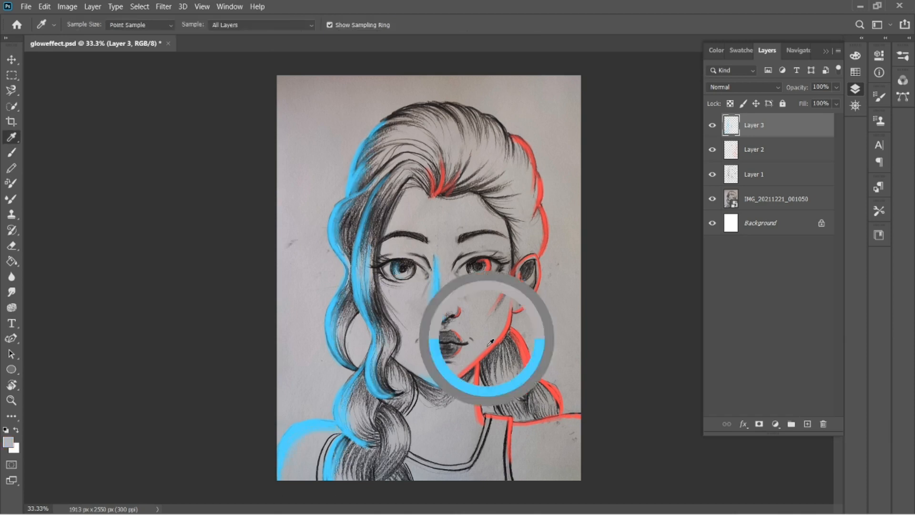
{"action": "left_click_drag", "start_coordinate": [541, 212], "coordinate": [538, 249]}
{"action": "left_click_drag", "start_coordinate": [534, 215], "coordinate": [529, 161]}
{"action": "mouse_move", "coordinate": [513, 335]}
{"action": "left_mouse_down"}
{"action": "mouse_move", "coordinate": [524, 380]}
{"action": "mouse_move", "coordinate": [557, 409]}
{"action": "left_mouse_up"}
{"action": "left_click_drag", "start_coordinate": [474, 369], "coordinate": [479, 422]}
{"action": "left_click_drag", "start_coordinate": [579, 421], "coordinate": [517, 427]}
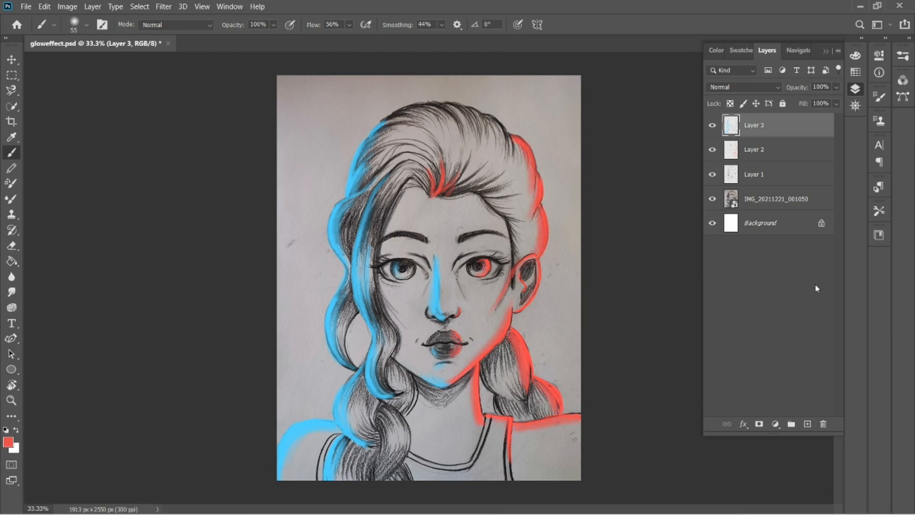
Step: Create a new layer and set the foreground color to light red ff7b81
{"action": "left_click", "coordinate": [807, 424]}
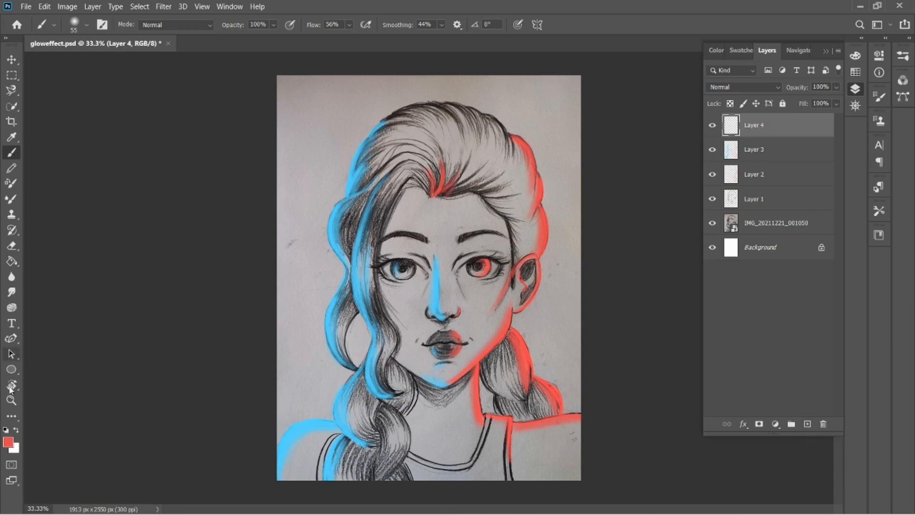
{"action": "left_click", "coordinate": [8, 442]}
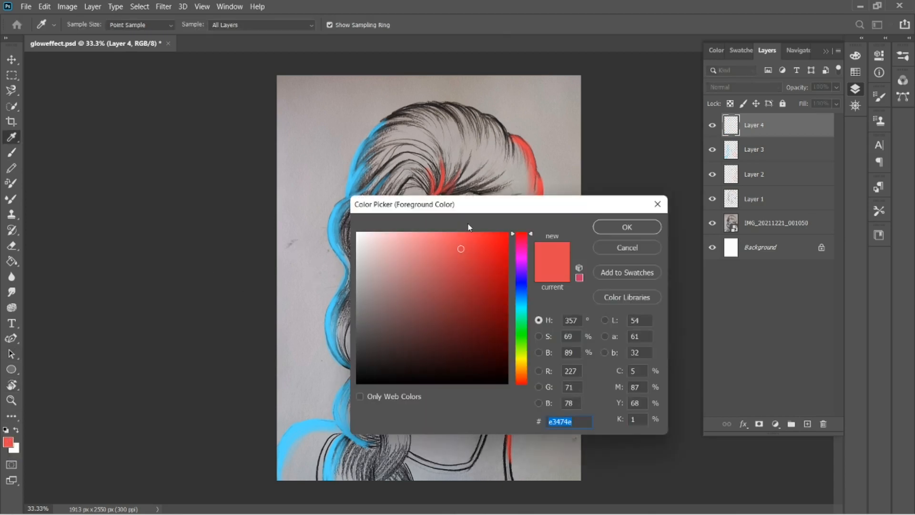
{"action": "left_click_drag", "start_coordinate": [440, 233], "coordinate": [435, 233]}
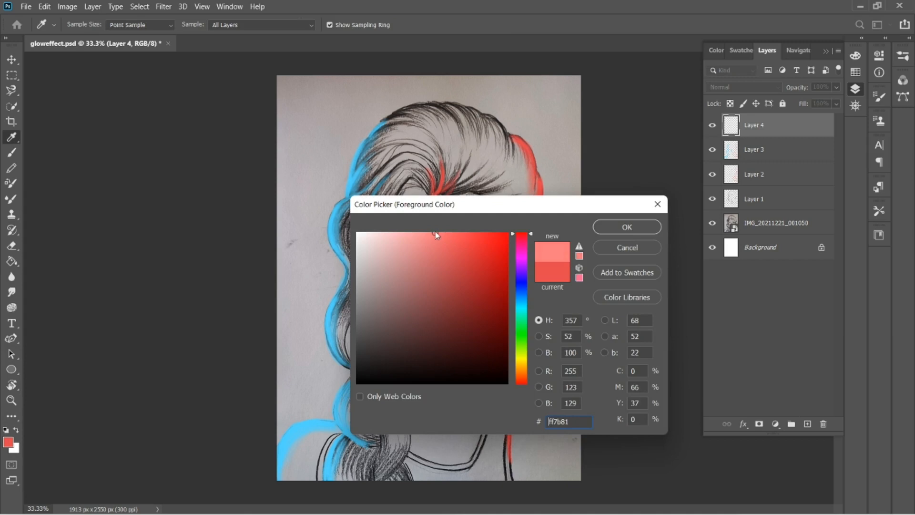
{"action": "left_click", "coordinate": [626, 227]}
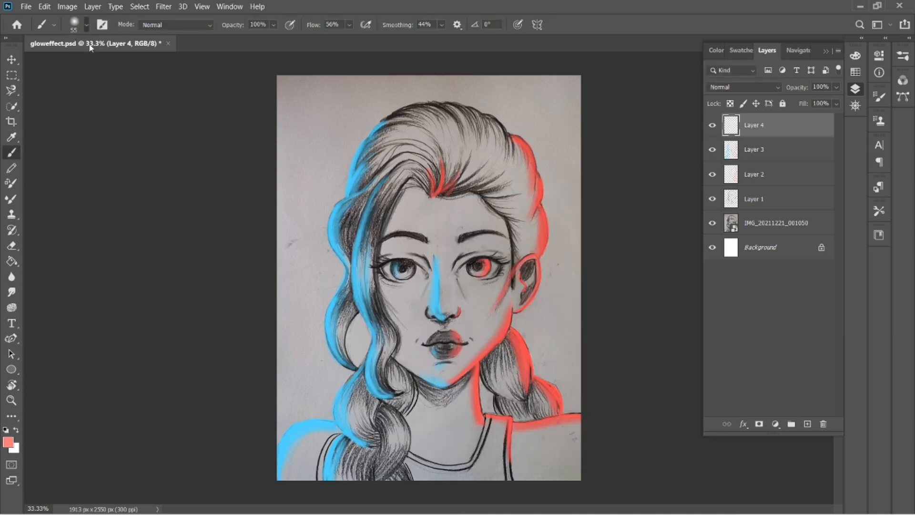
Step: Paint a light red highlight along the upper right hair edge with a Hard Round Pressure Size brush, and sample the blue hair light
{"action": "left_click", "coordinate": [86, 25]}
{"action": "left_click_drag", "start_coordinate": [237, 148], "coordinate": [235, 142]}
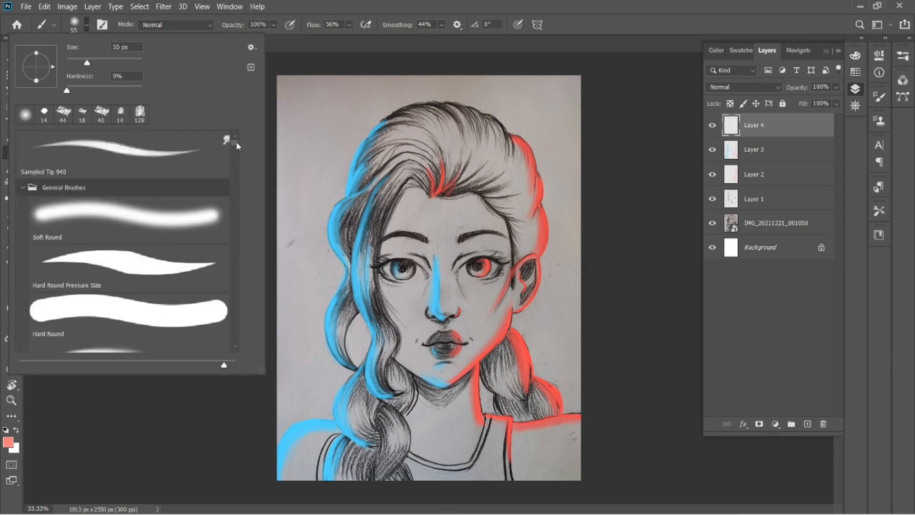
{"action": "left_click", "coordinate": [210, 269]}
{"action": "left_click_drag", "start_coordinate": [537, 188], "coordinate": [519, 136]}
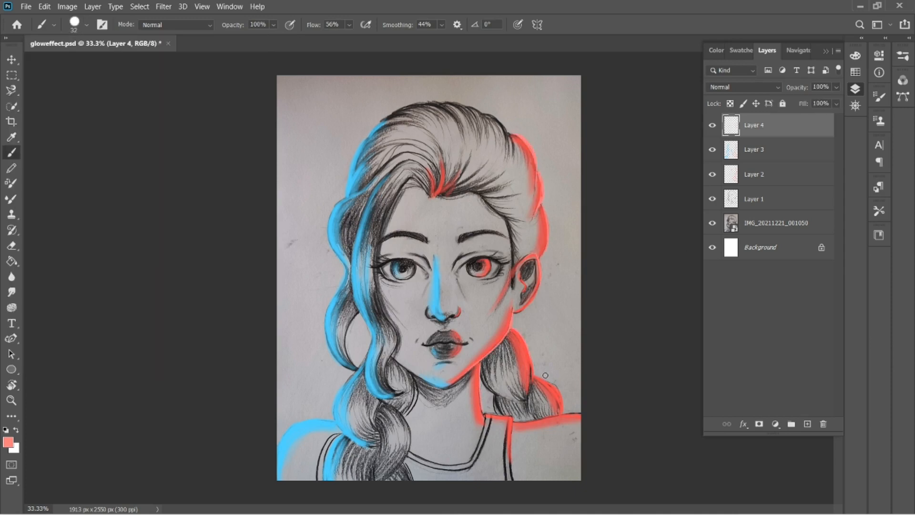
{"action": "left_click", "coordinate": [360, 207], "text": "alt"}
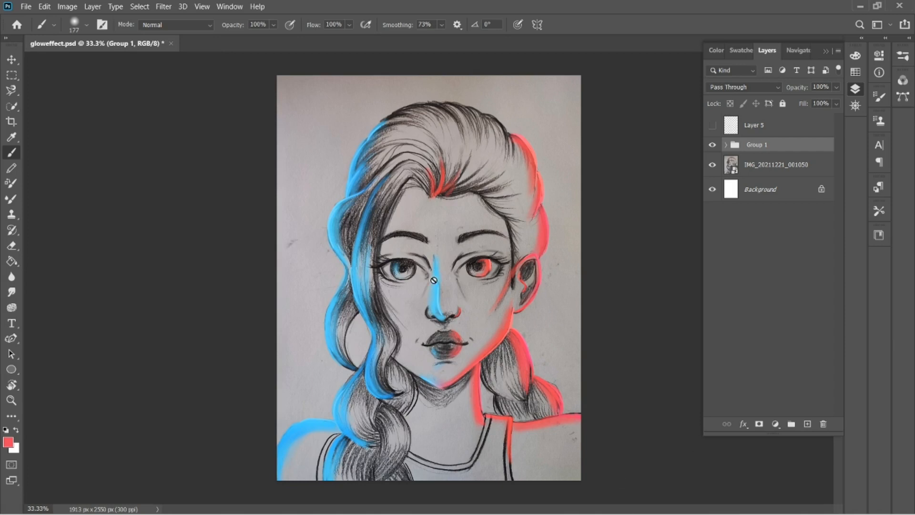
Step: Expand Group 1 and select Layer 1 inside it
{"action": "left_click", "coordinate": [763, 170]}
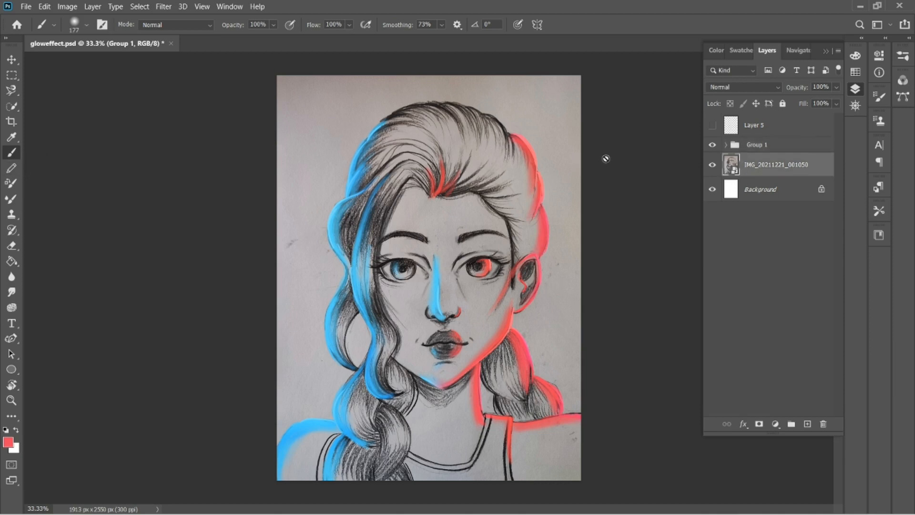
{"action": "left_click", "coordinate": [726, 145]}
{"action": "left_click", "coordinate": [777, 173]}
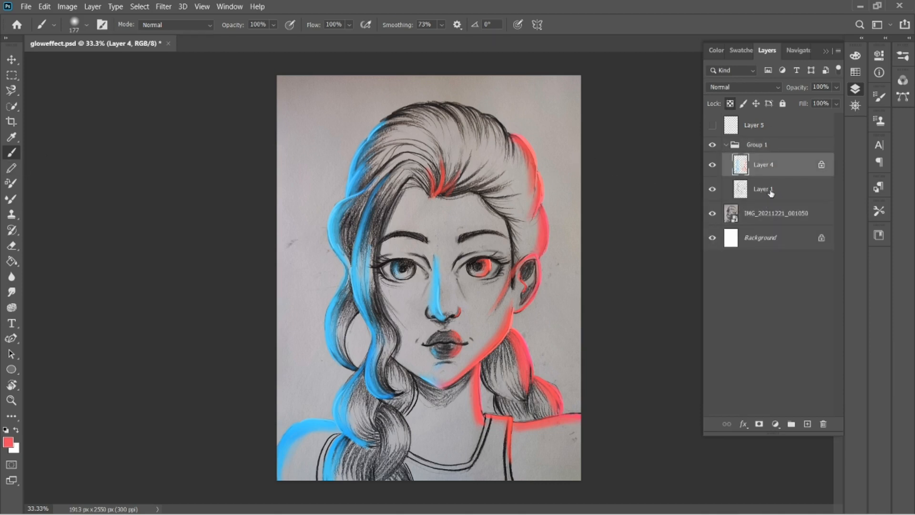
{"action": "left_click", "coordinate": [770, 192]}
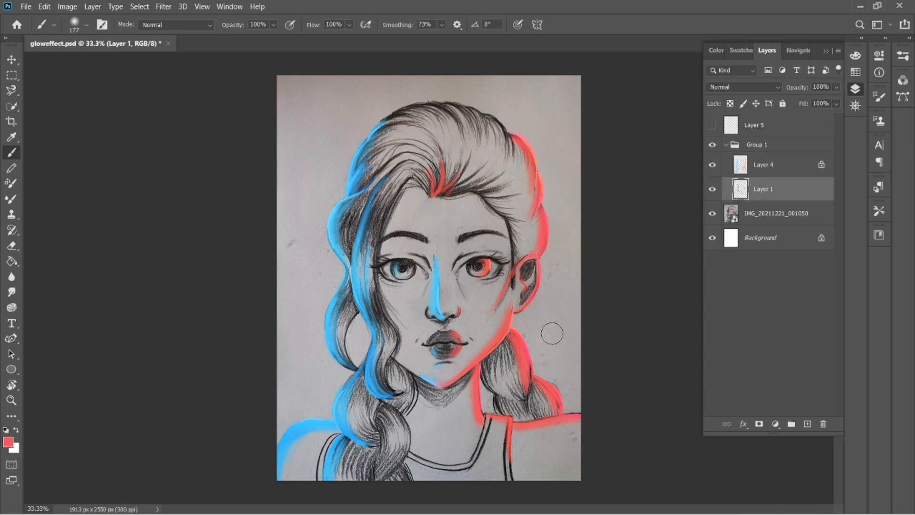